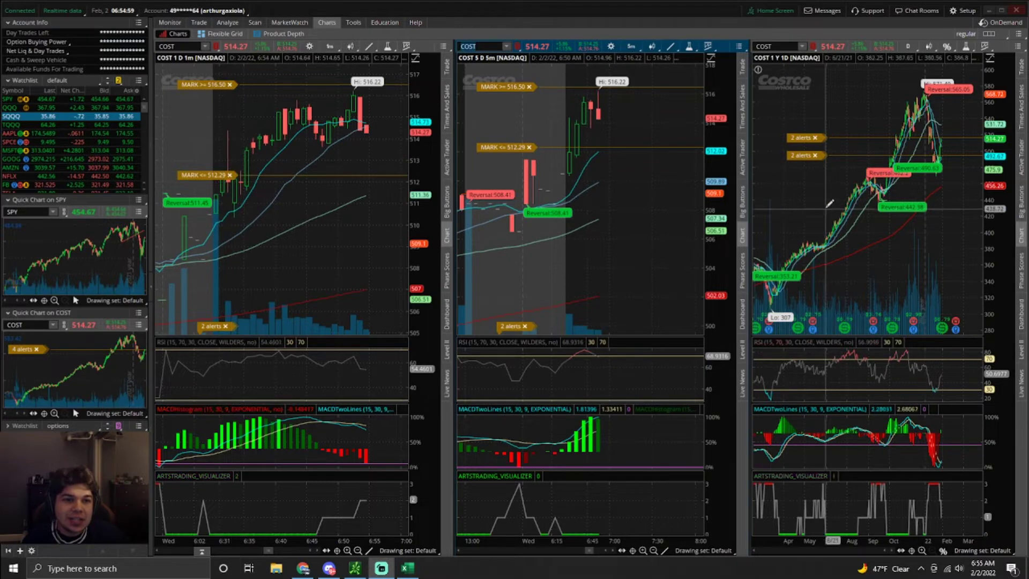
Step: Zoom the 1Y daily COST chart to late December, then to roughly January–February
scroll(859, 217, up, 3)
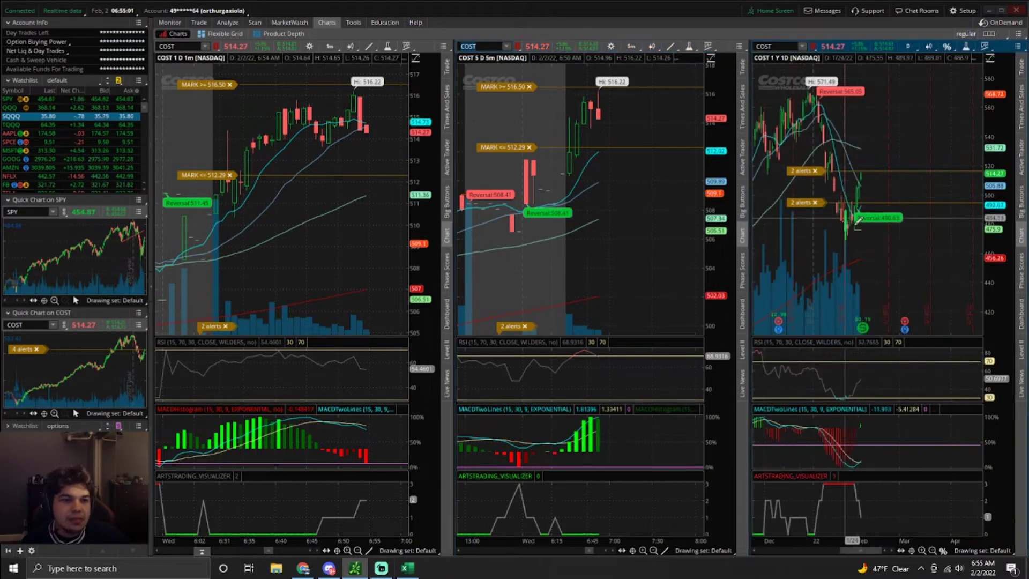
drag(805, 245, 845, 254)
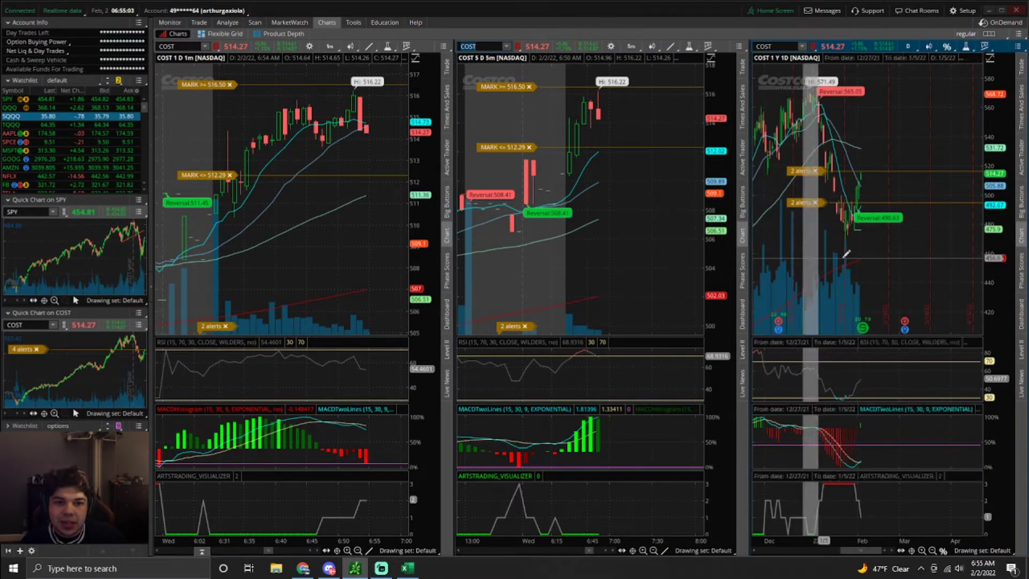
scroll(845, 254, up, 2)
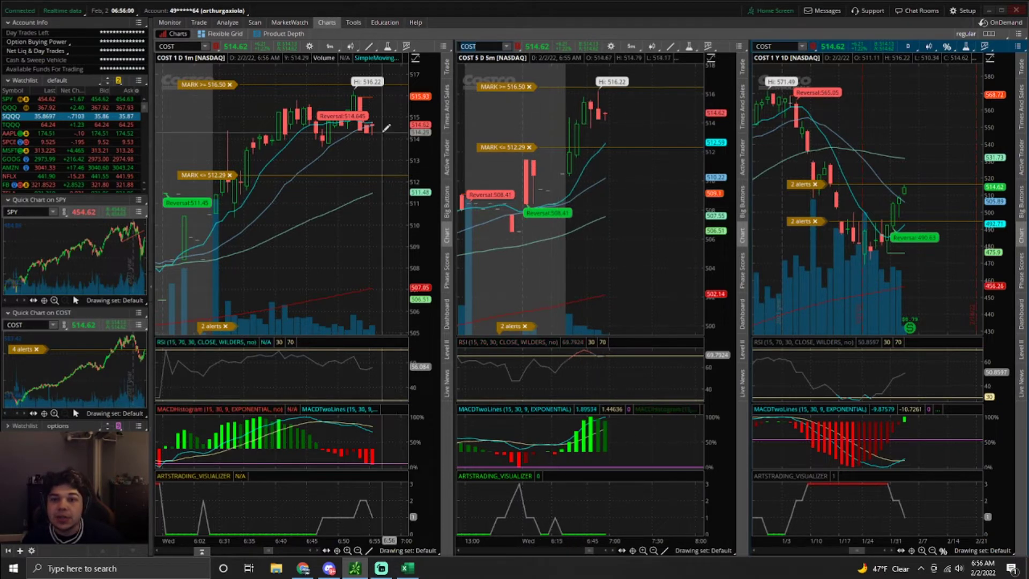
Step: Pan the 1-minute COST chart back through this morning's candles
scroll(243, 257, up, 3)
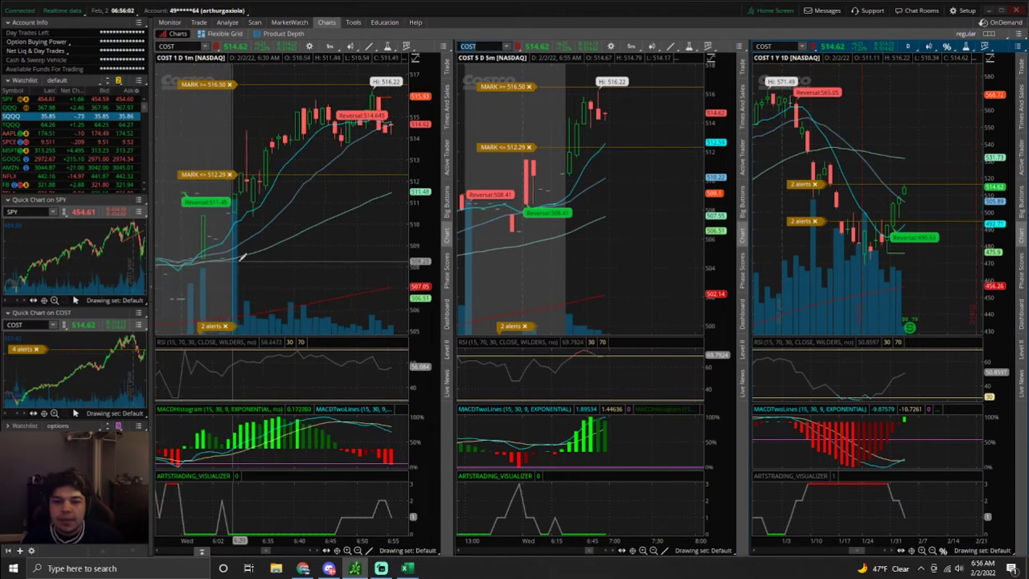
scroll(214, 300, up, 2)
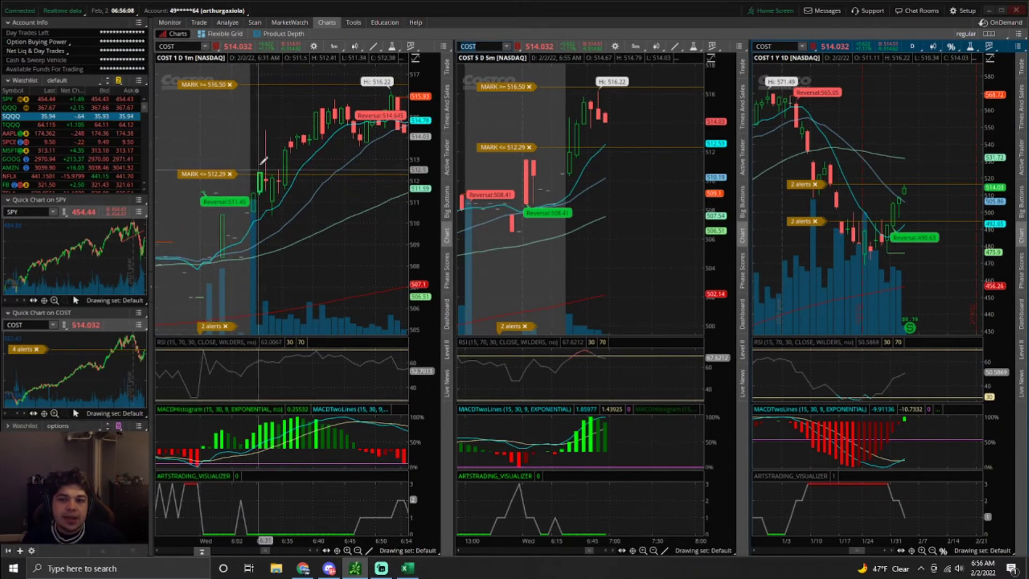
scroll(252, 156, down, 3)
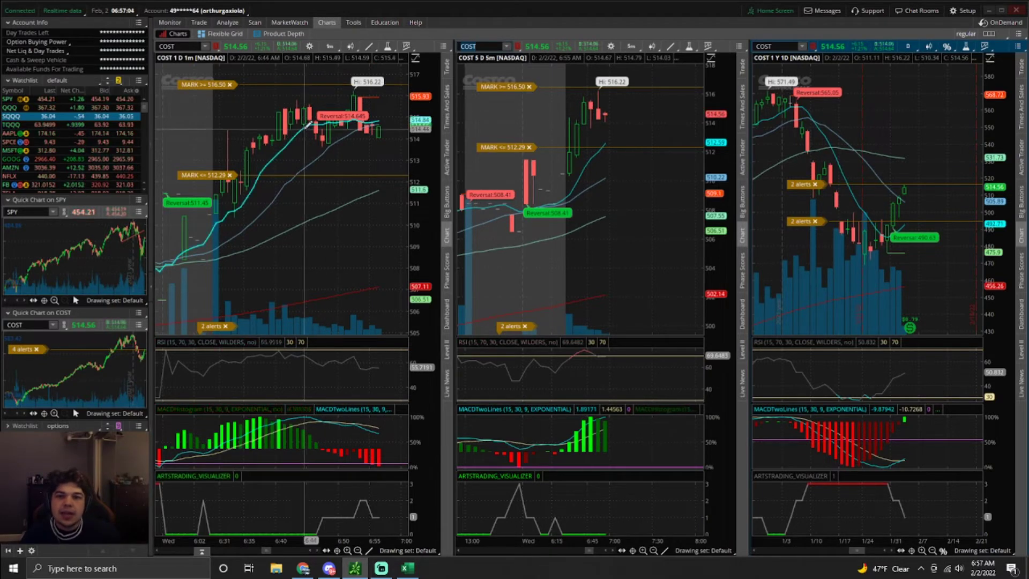
drag(329, 100, 272, 123)
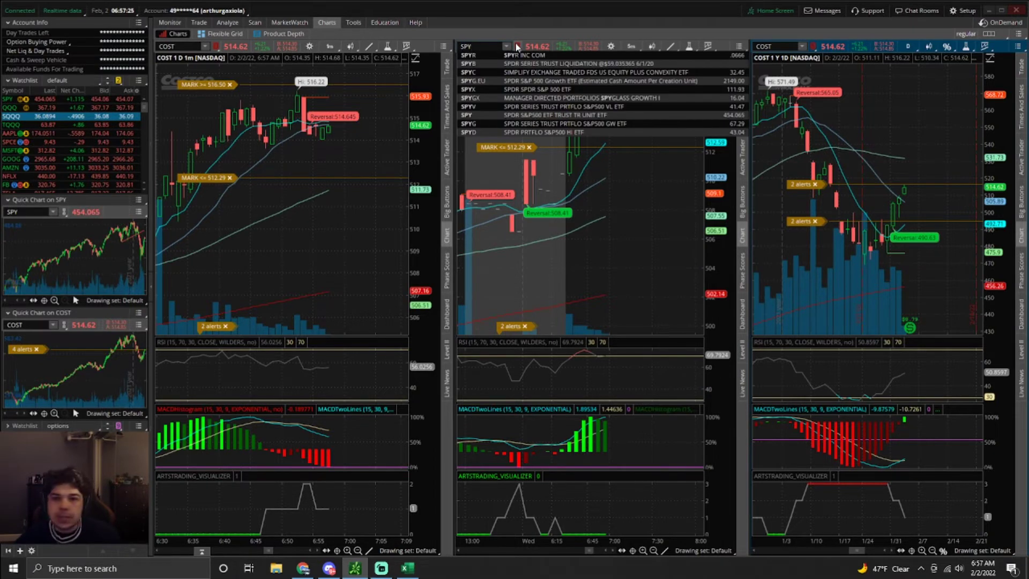
Step: Load SPY, zoom its 1-minute chart to 5:06–7:34, then switch the linked charts to GOOG
key(Return)
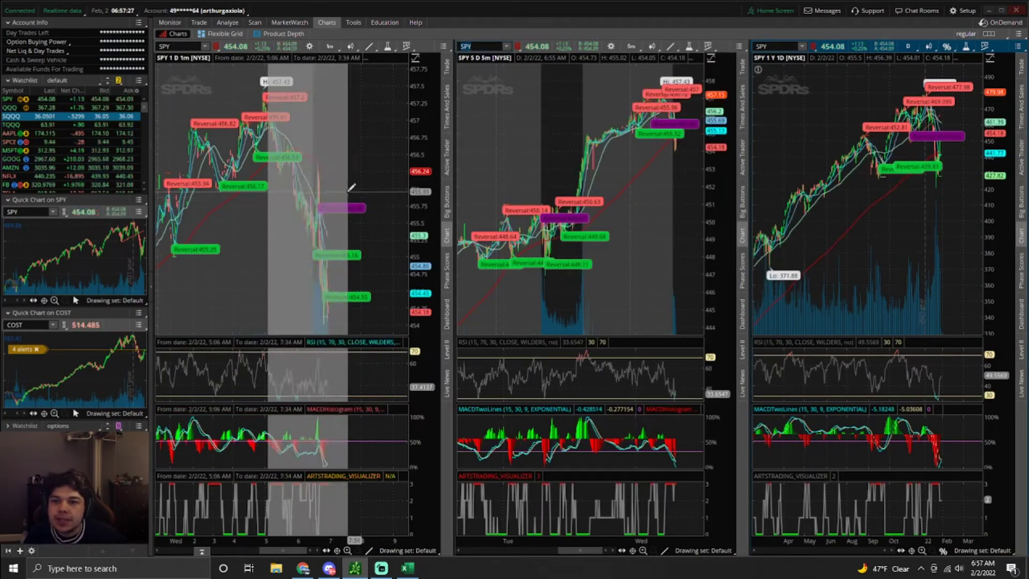
drag(351, 188, 352, 188)
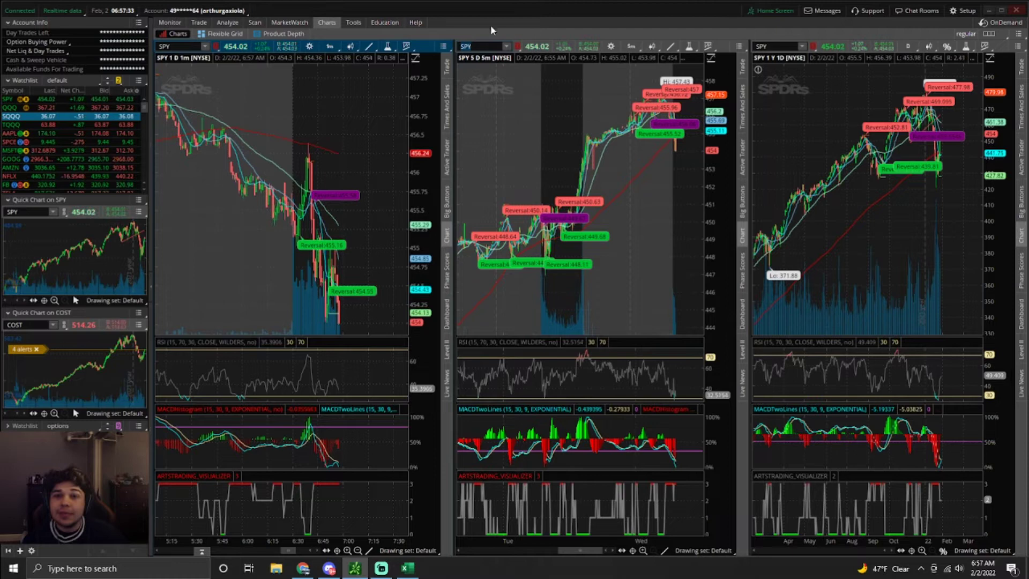
key(BackSpace)
key(BackSpace)
key(BackSpace)
text(GOOG)
key(Return)
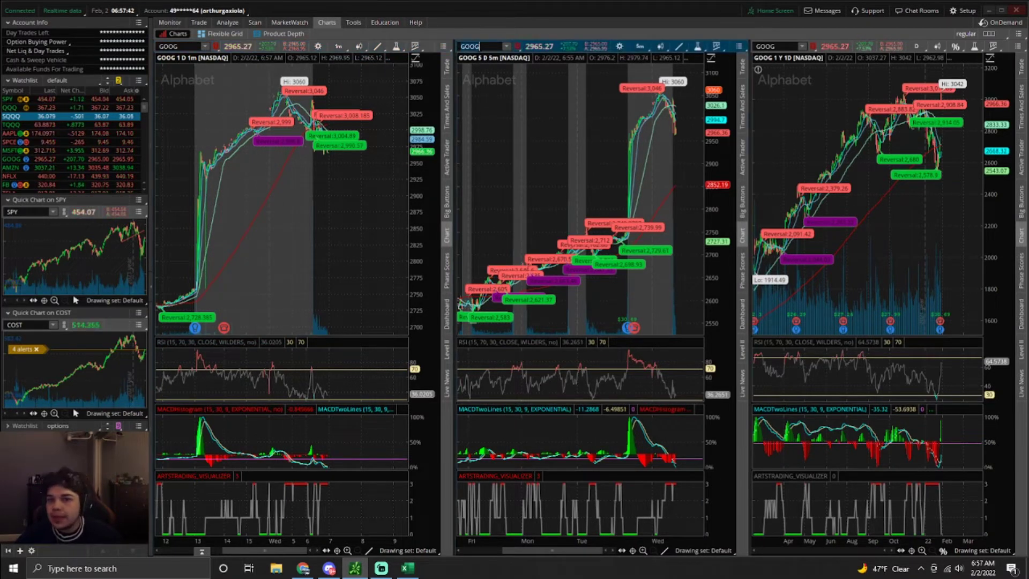
Step: Switch the linked charts to NFLX, then AMZN, zoom in, and pick the line drawing tool
click(480, 47)
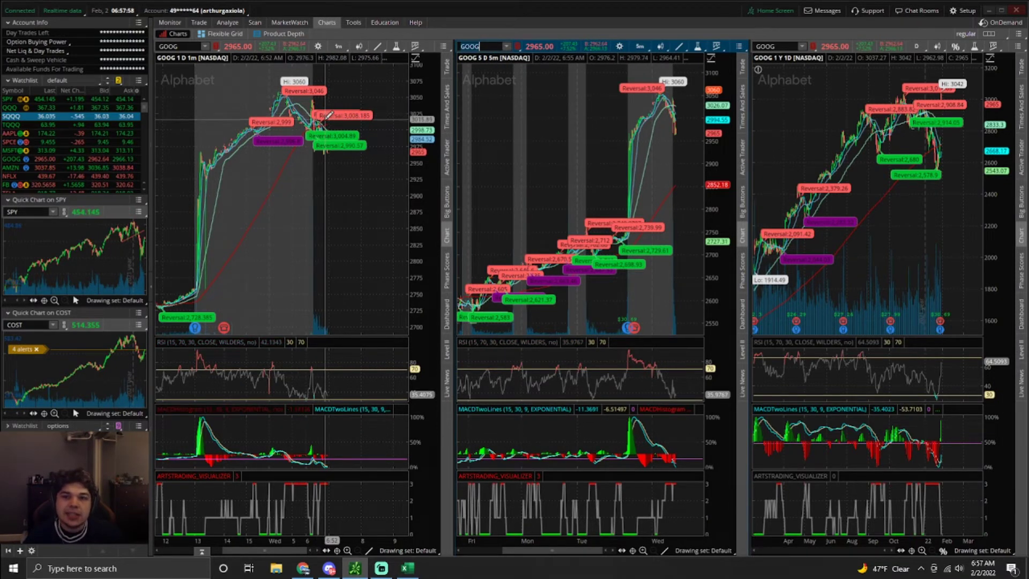
click(474, 46)
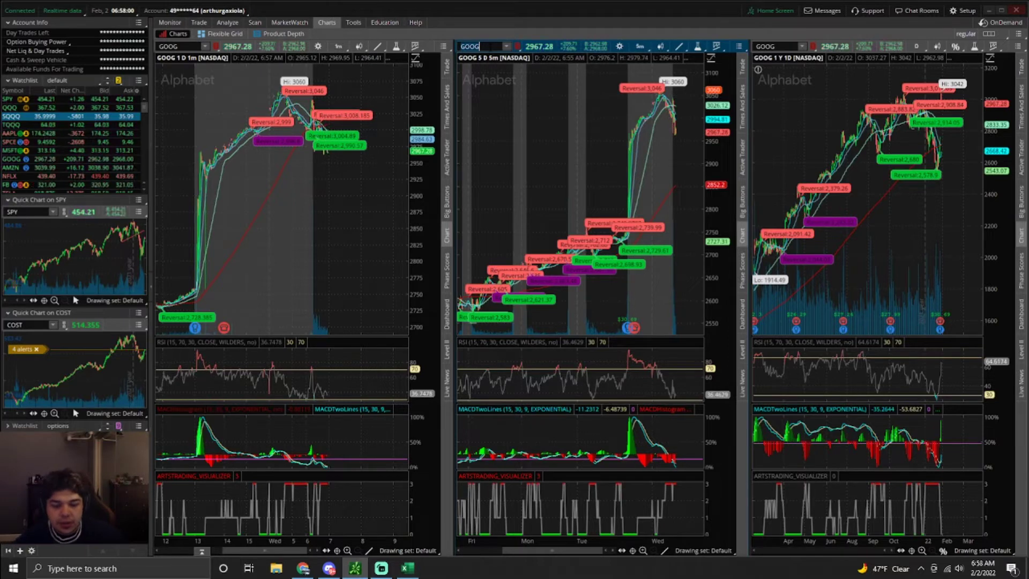
key(Return)
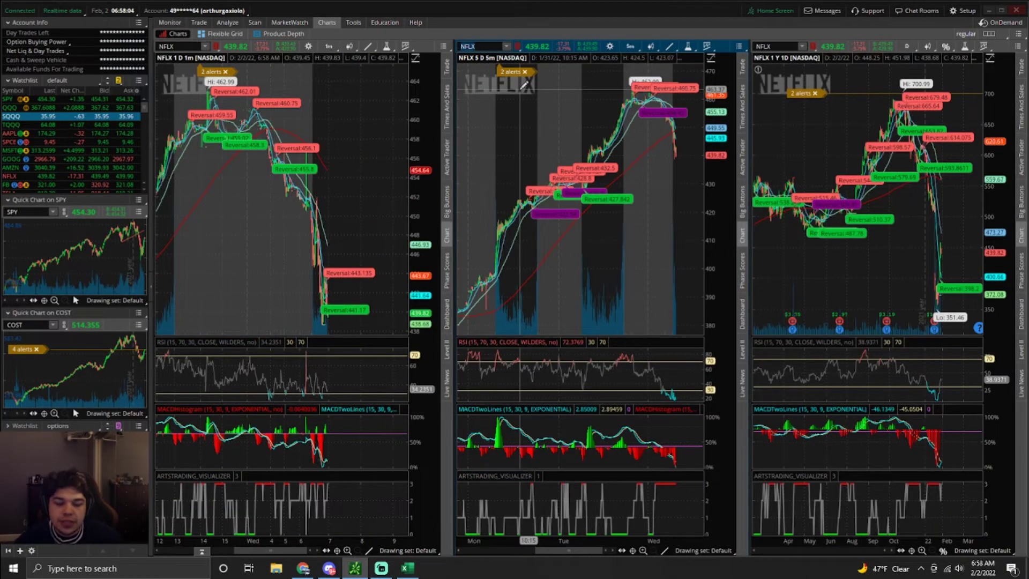
text(AMZN)
key(Return)
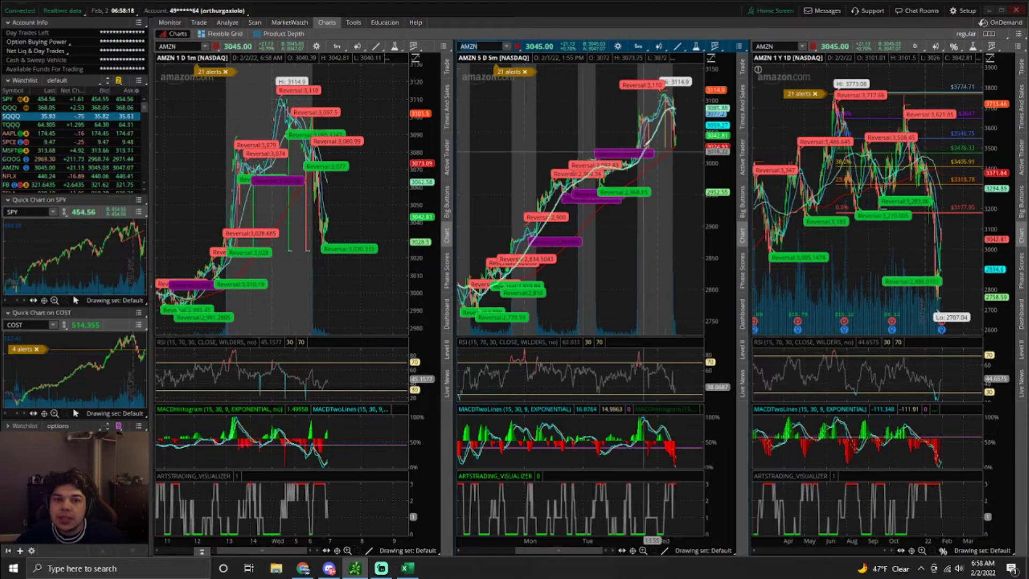
scroll(589, 241, up, 5)
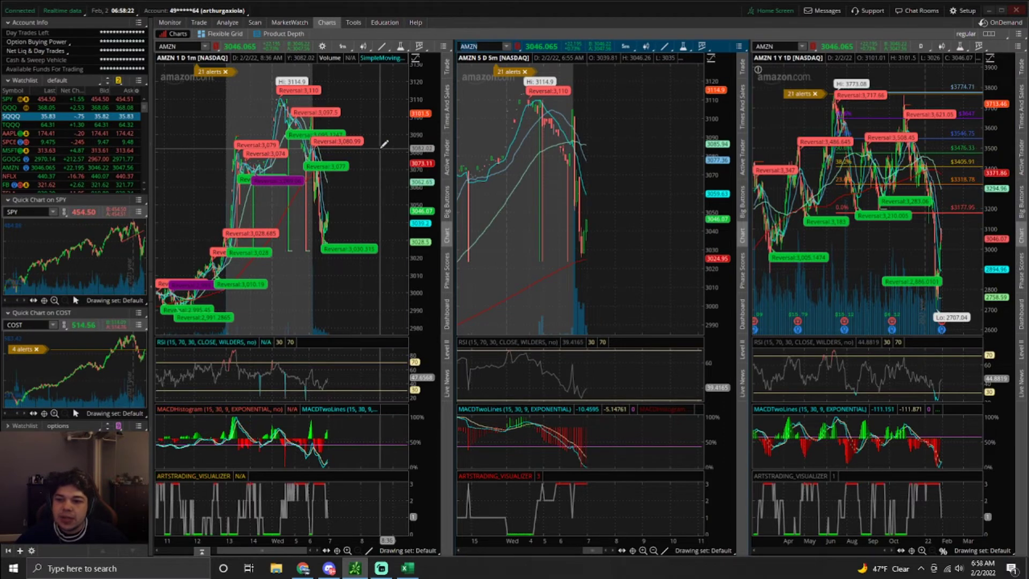
click(382, 48)
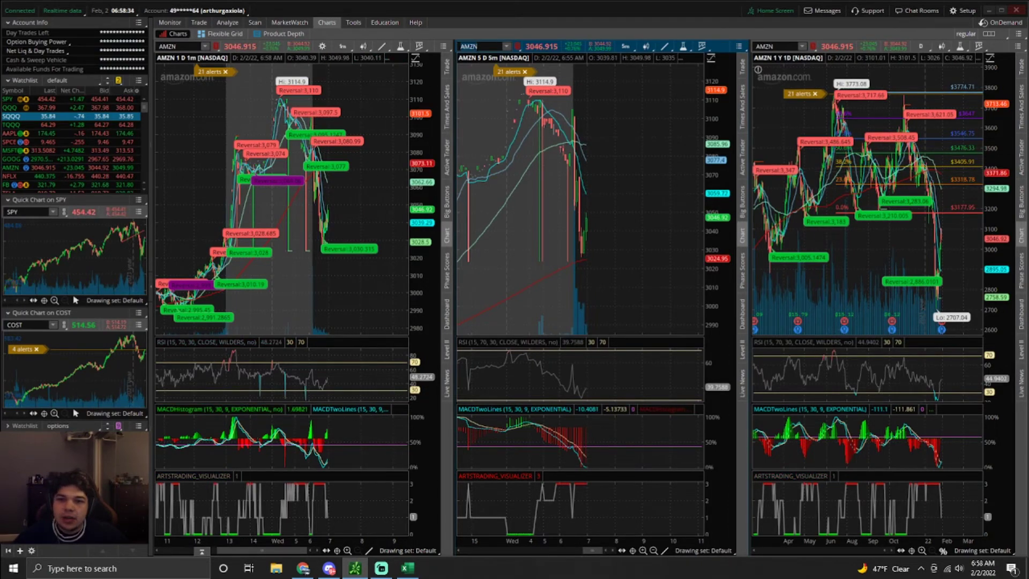
Step: Reload COST on all linked charts and zoom the 5-day chart to recent hours
key(Return)
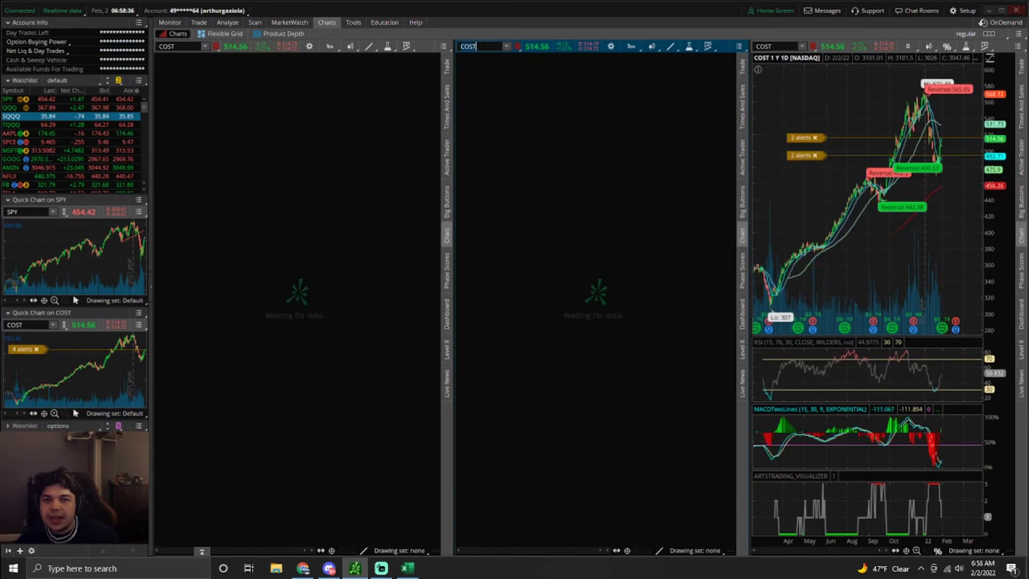
scroll(610, 148, up, 5)
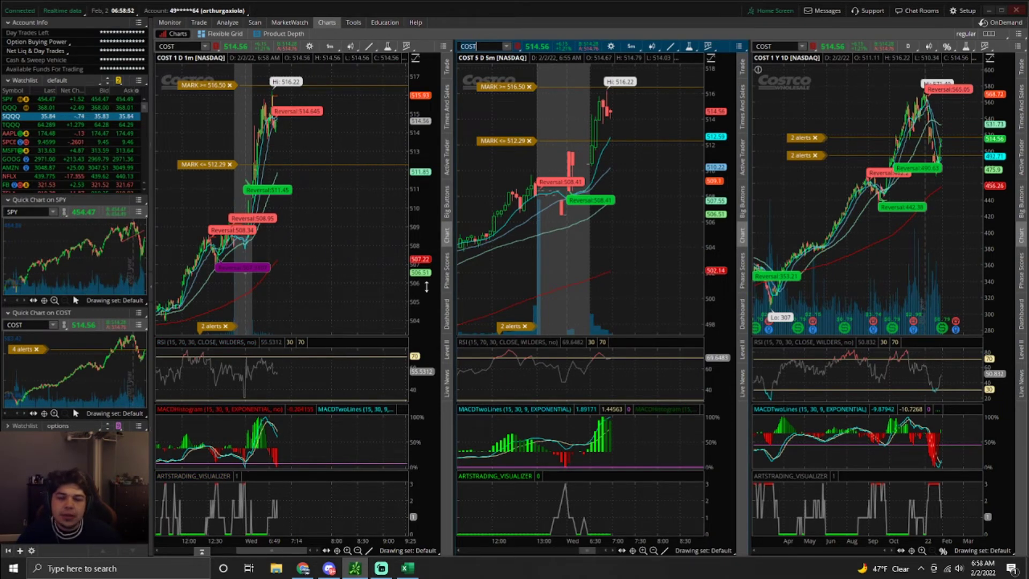
Step: Bring up the $3,000 Challenge spreadsheet full-screen and scroll through the trade rows
click(413, 570)
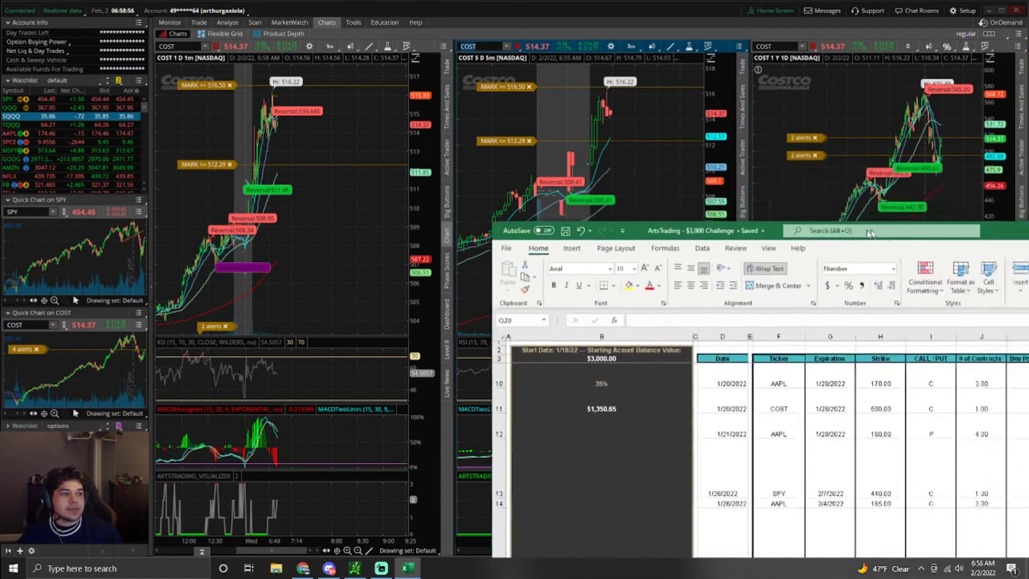
drag(869, 233, 542, 31)
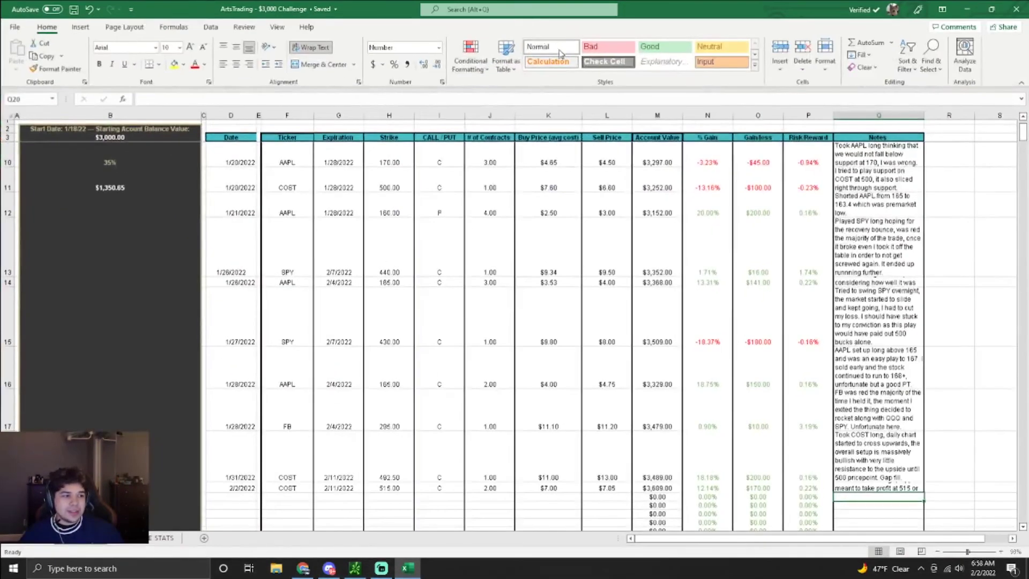
scroll(282, 200, down, 2)
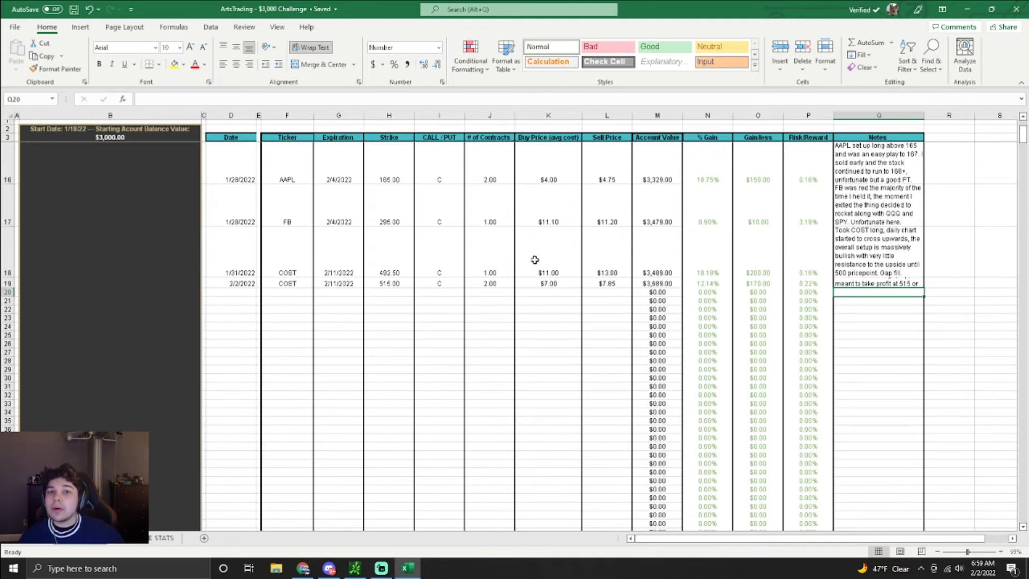
scroll(438, 294, up, 4)
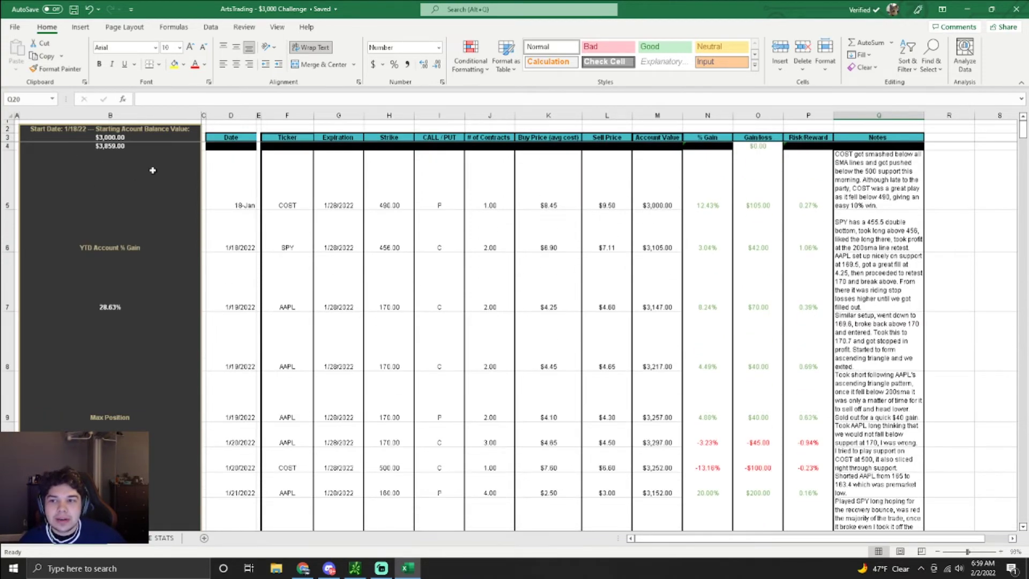
scroll(411, 281, down, 3)
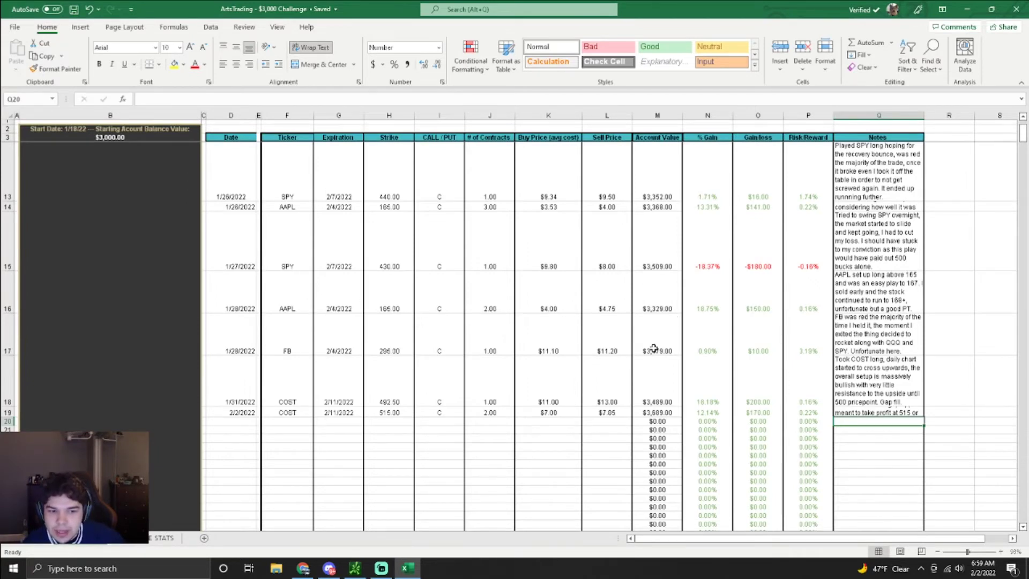
Step: Read the full Q19 note for the 2/2/2022 COST trade, then minimise Excel
click(858, 414)
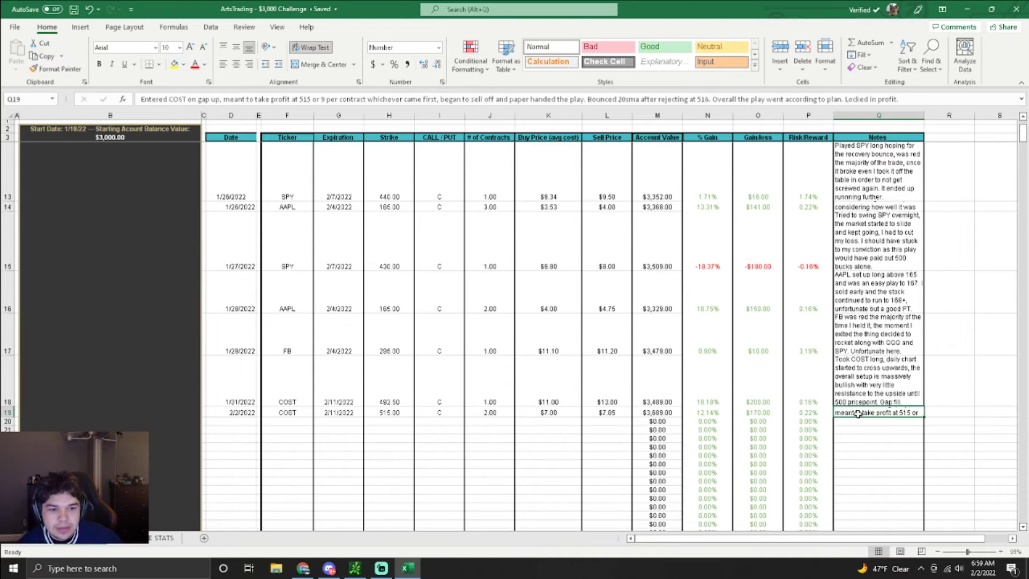
double_click(882, 412)
scroll(1011, 413, down, 1)
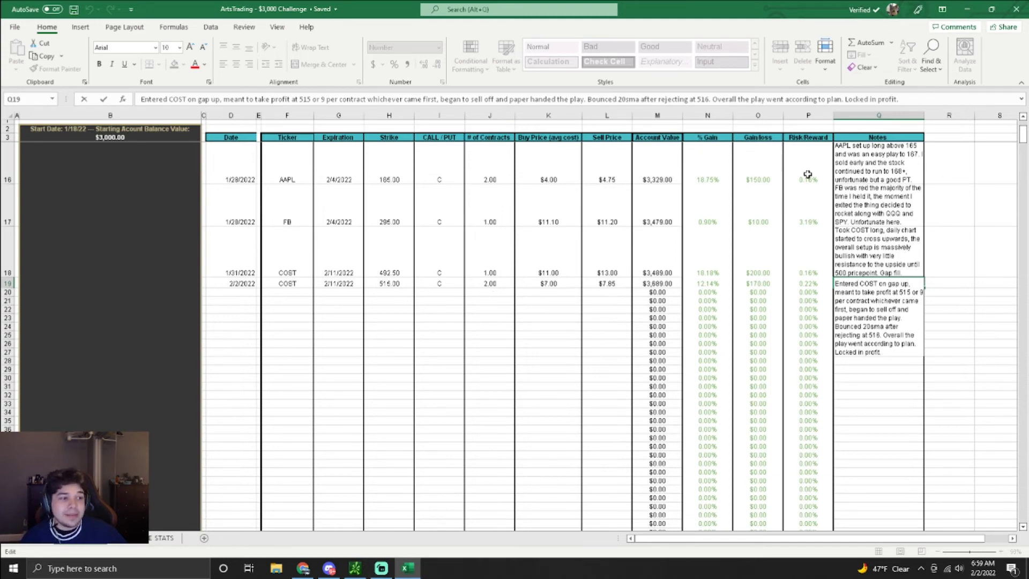
click(967, 9)
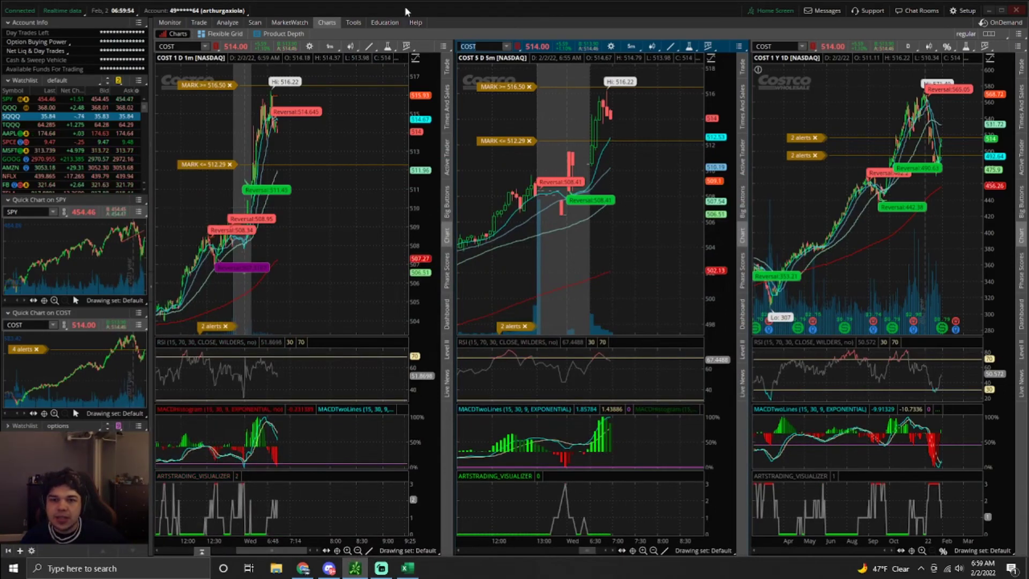
Step: Zoom the 1Y COST chart to recent weeks and the 5-day chart to 2/1 afternoon–2/2 morning
scroll(825, 181, up, 3)
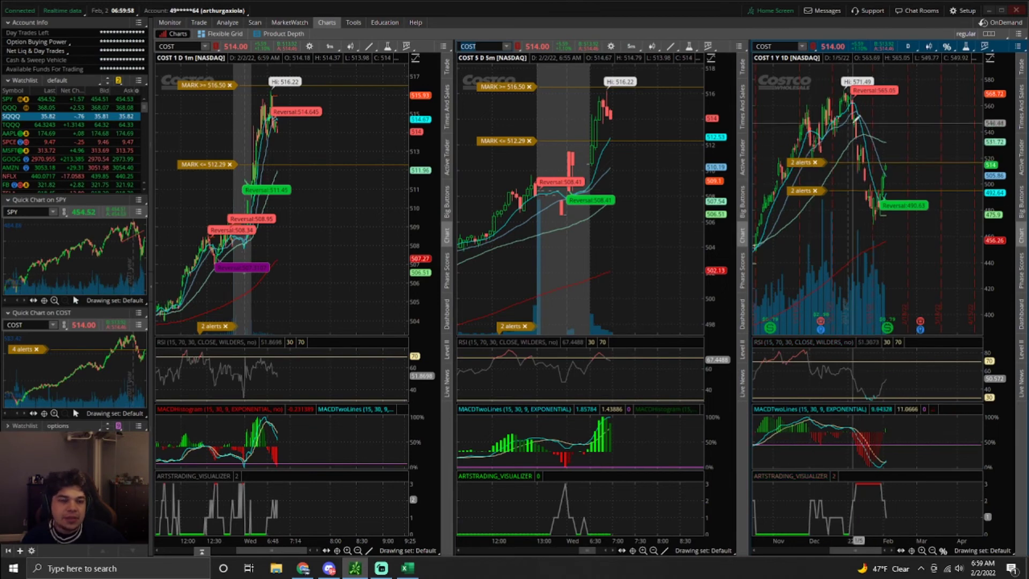
scroll(902, 131, up, 3)
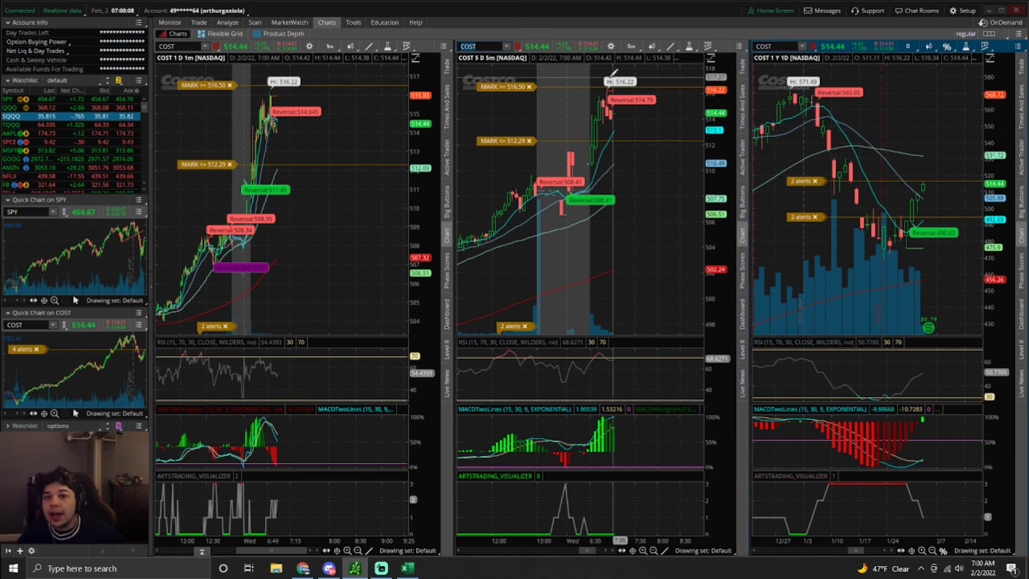
click(508, 40)
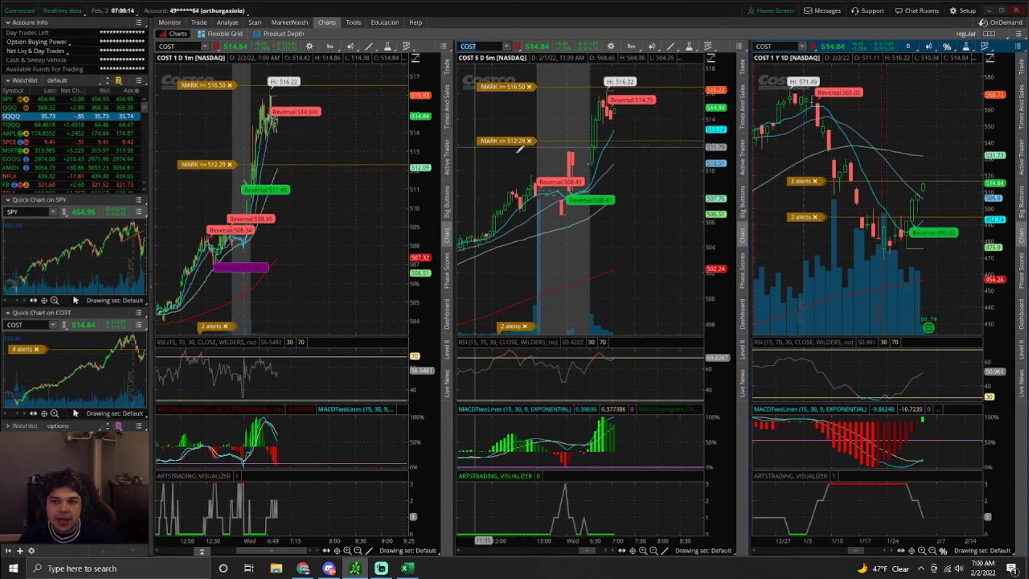
drag(567, 128, 647, 127)
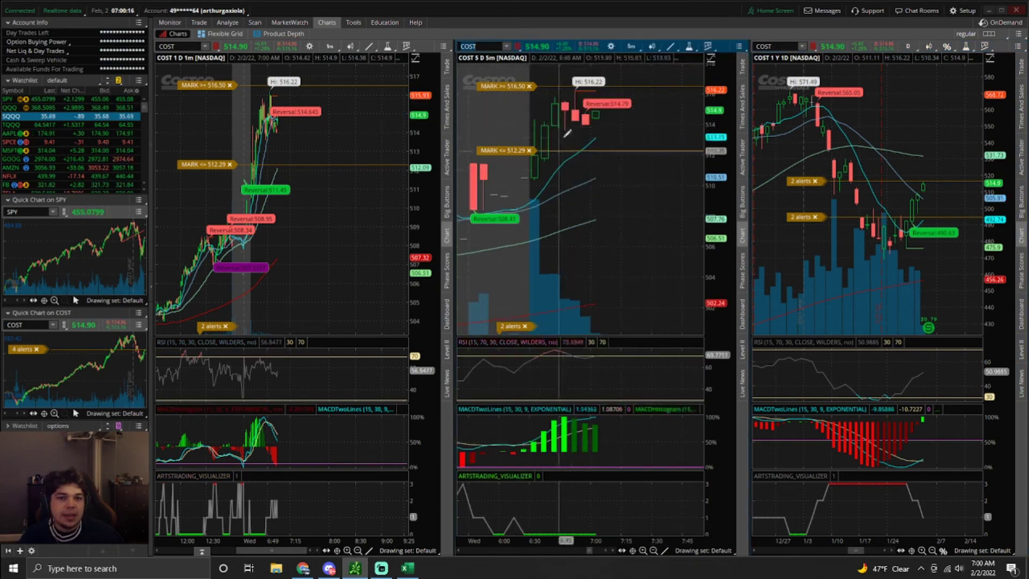